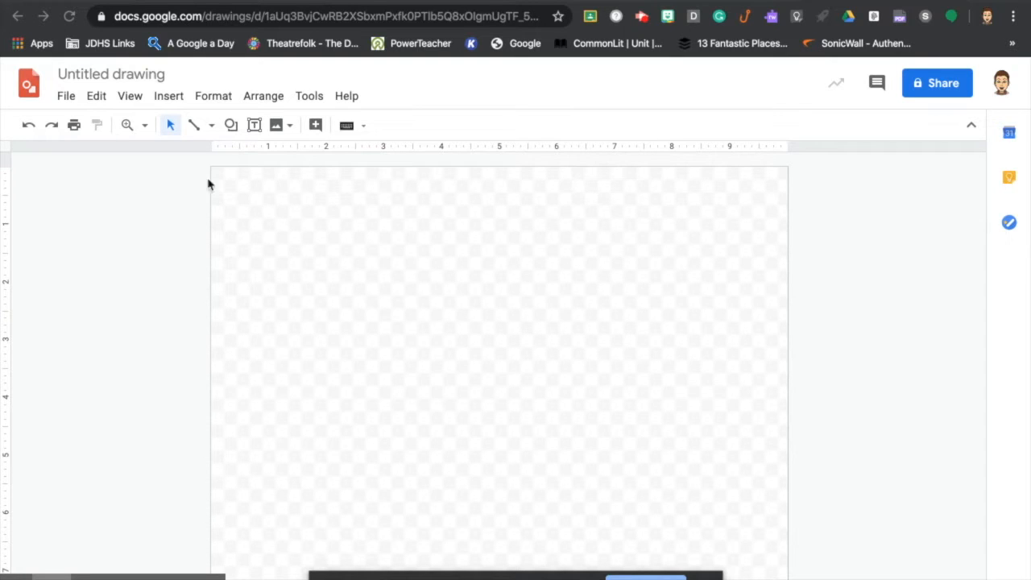
Rename the untitled drawing as "Resilient Tree".
left_click(118, 74)
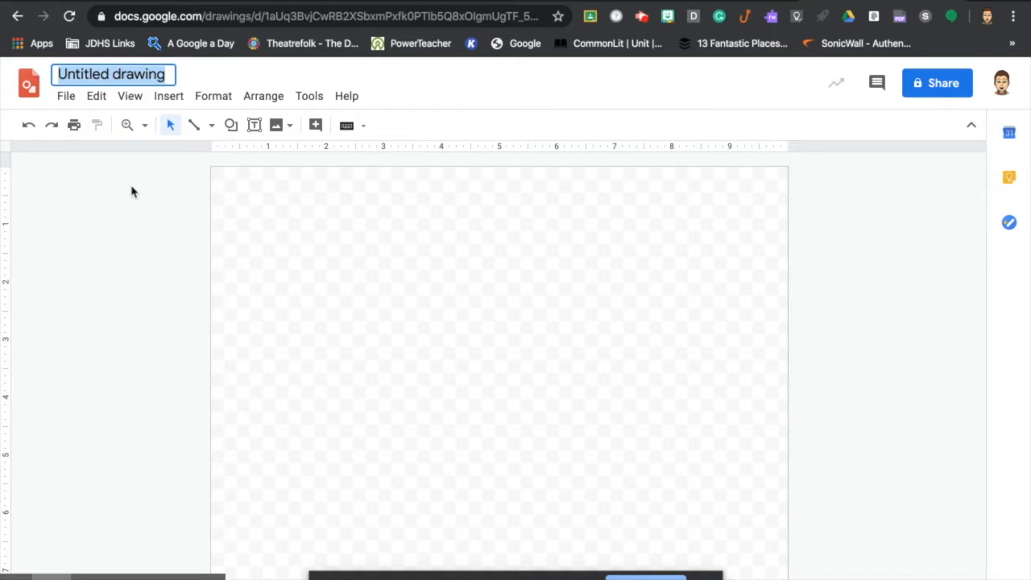
type("Resil")
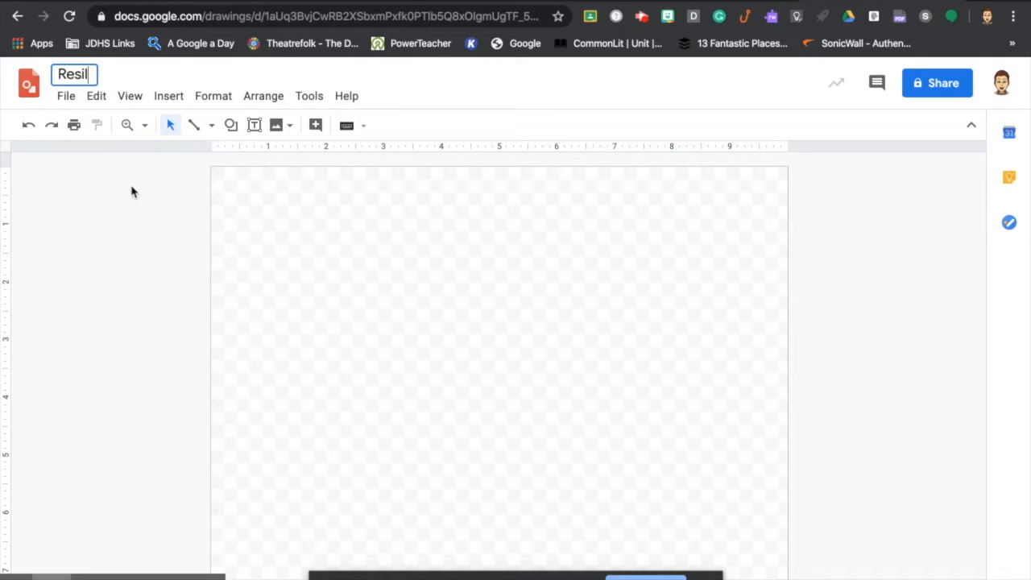
type("ient Tree")
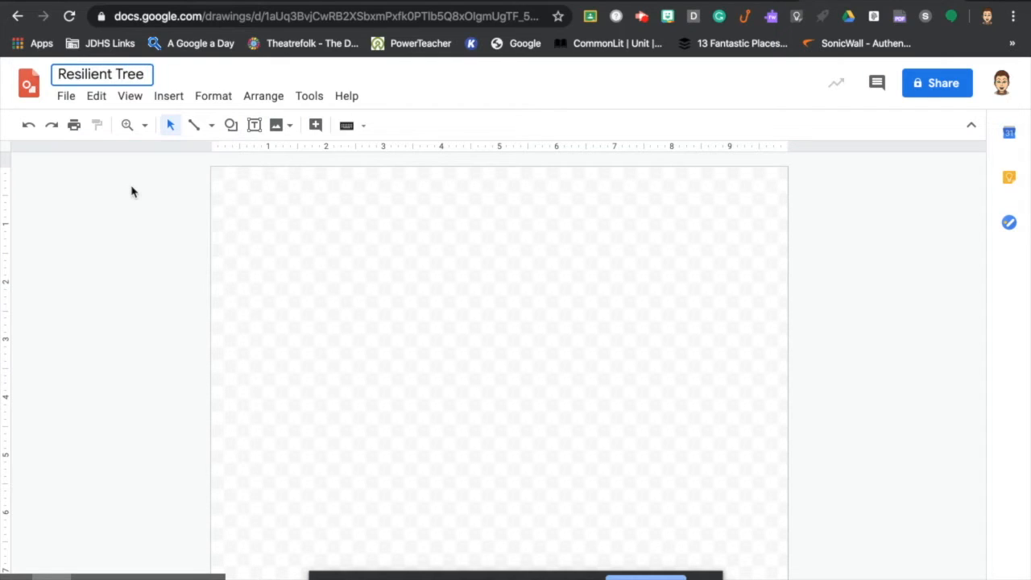
key("Return")
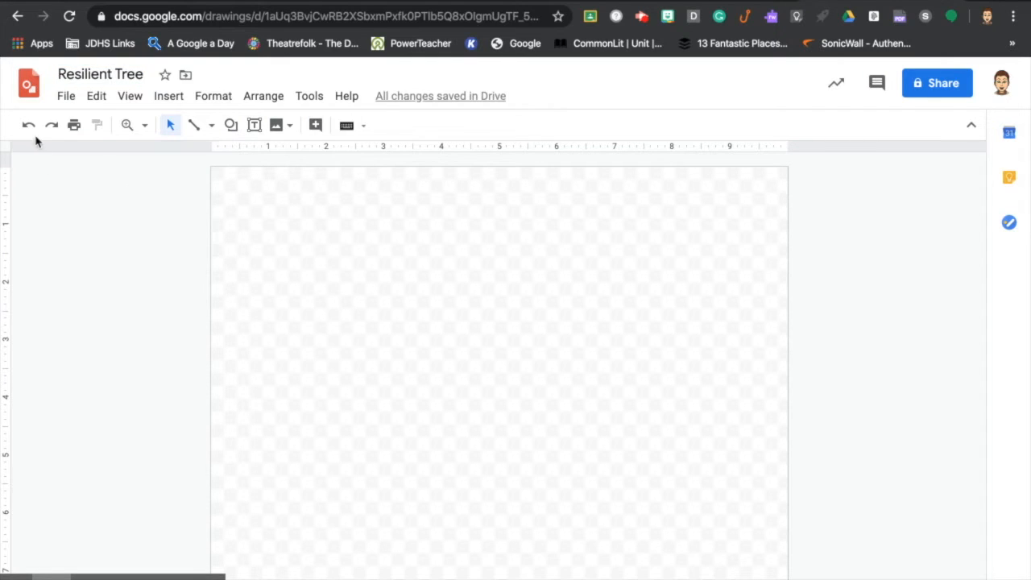
Change the page setup to a custom size of 10 × 15 inches and apply it.
left_click(66, 97)
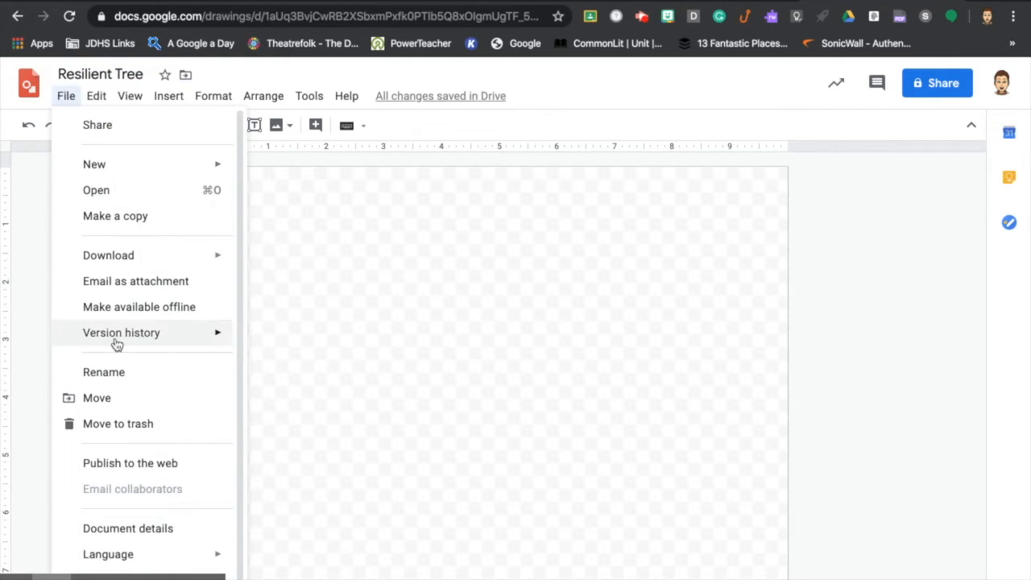
scroll(116, 344, "down", 1)
left_click(116, 551)
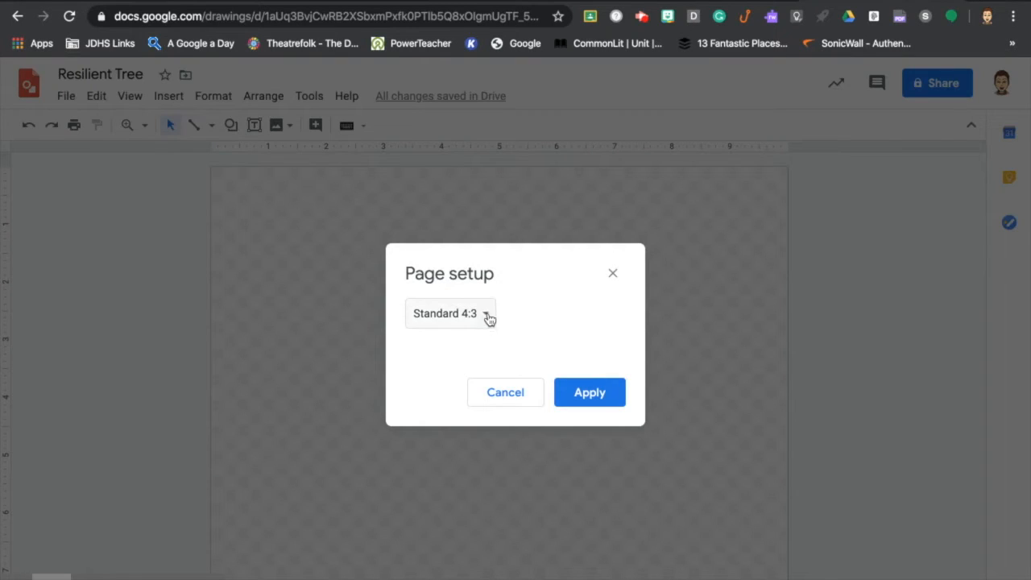
left_click(489, 318)
left_click(455, 392)
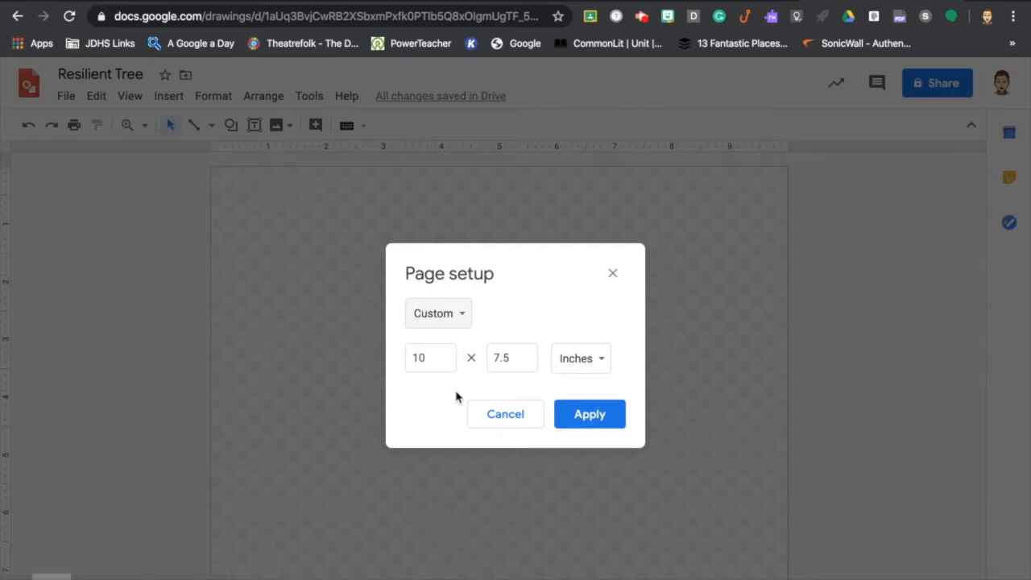
left_click(431, 357)
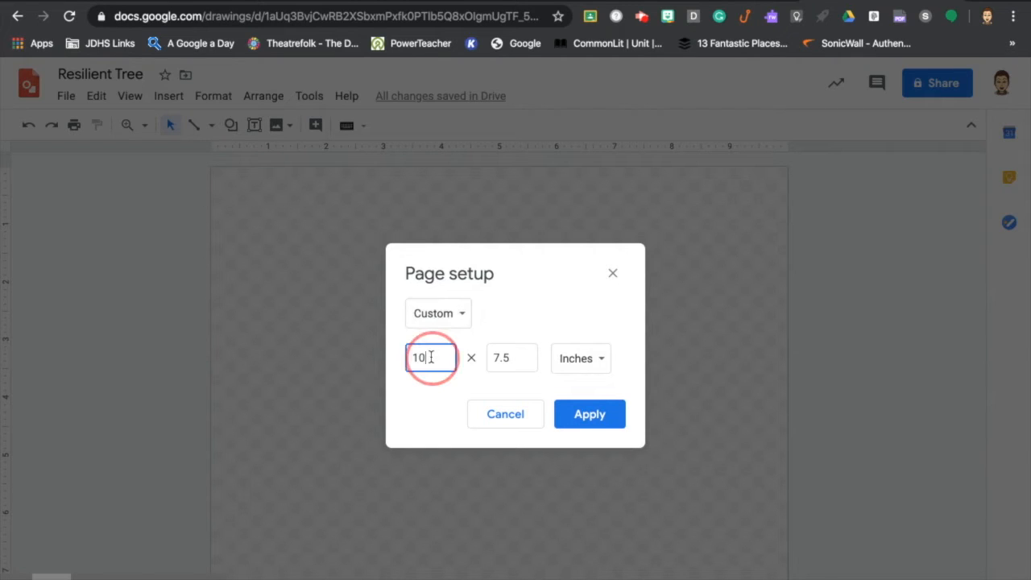
double_click(410, 357)
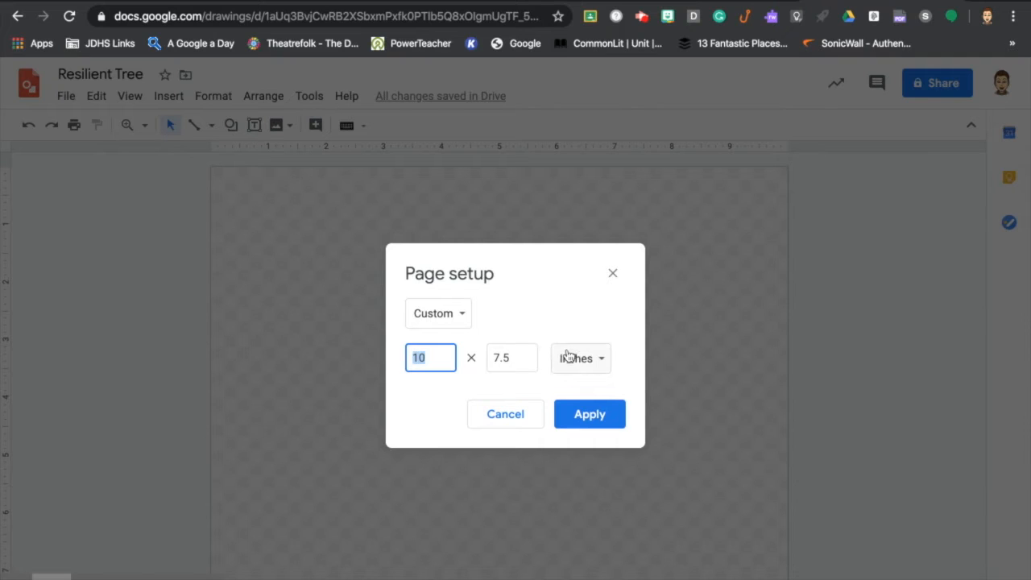
left_click(444, 361)
left_click_drag(517, 359, 492, 359)
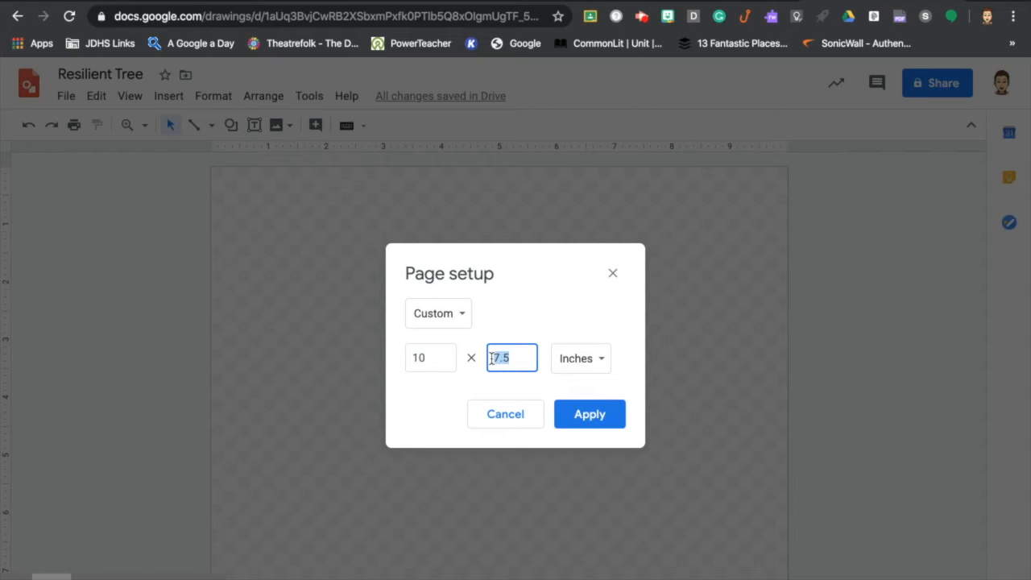
type("15")
left_click(590, 414)
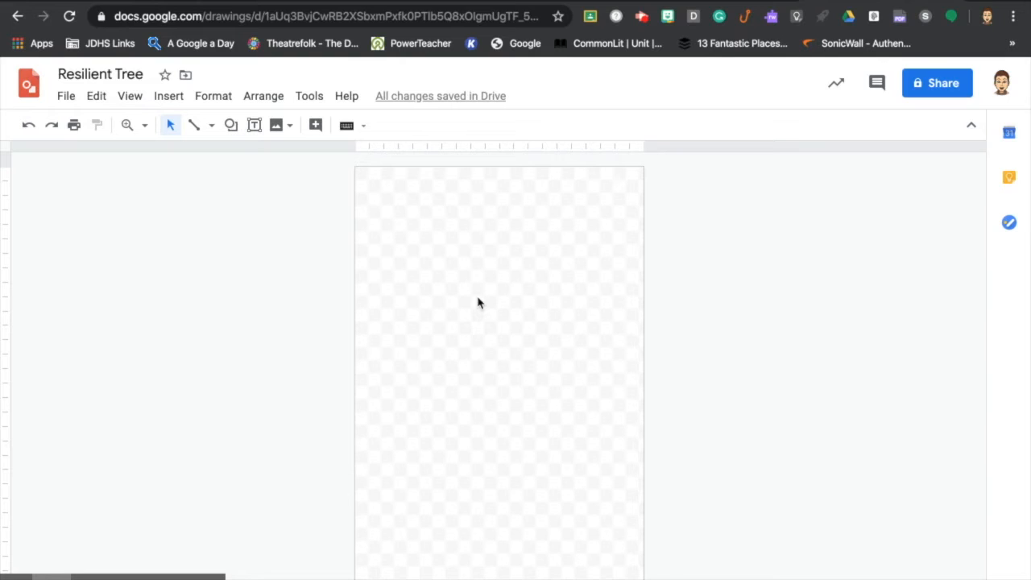
Switch to the Google Images results and copy the image address of the enlarged tree-and-roots drawing with the owl.
left_click(713, 1)
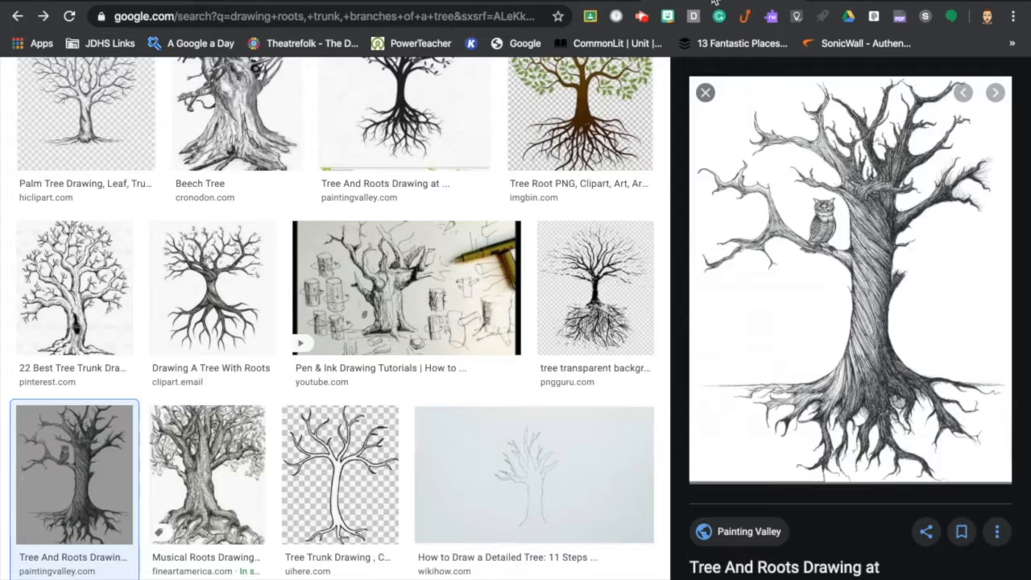
right_click(860, 264)
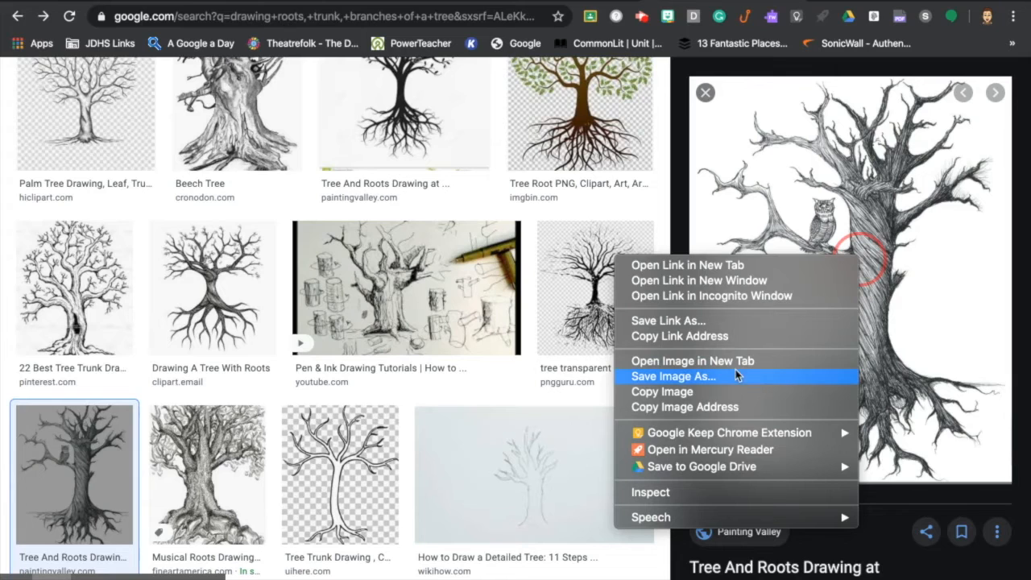
left_click(706, 409)
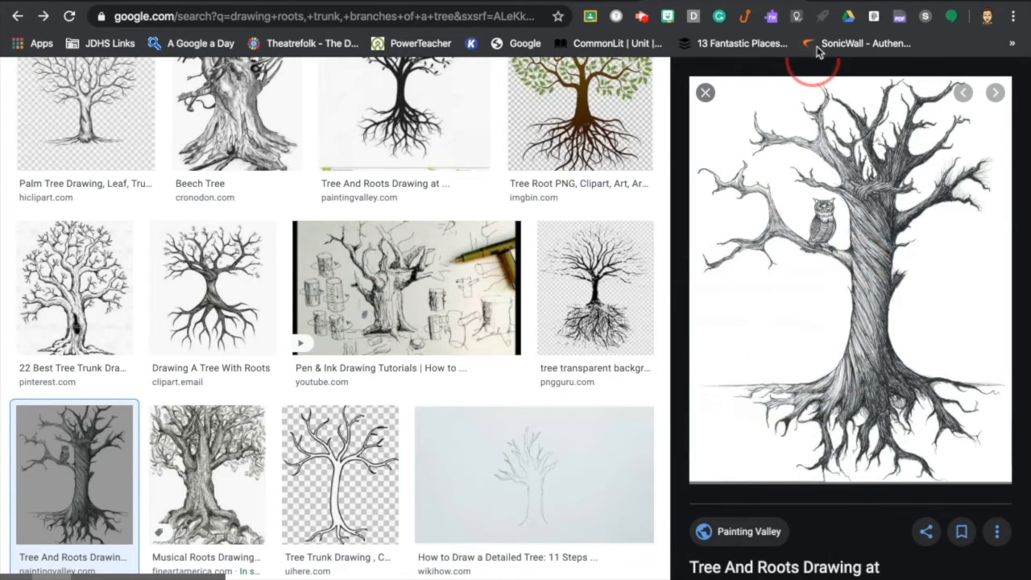
Return to the Resilient Tree drawing and insert the tree picture by URL using the copied image address.
left_click(816, 2)
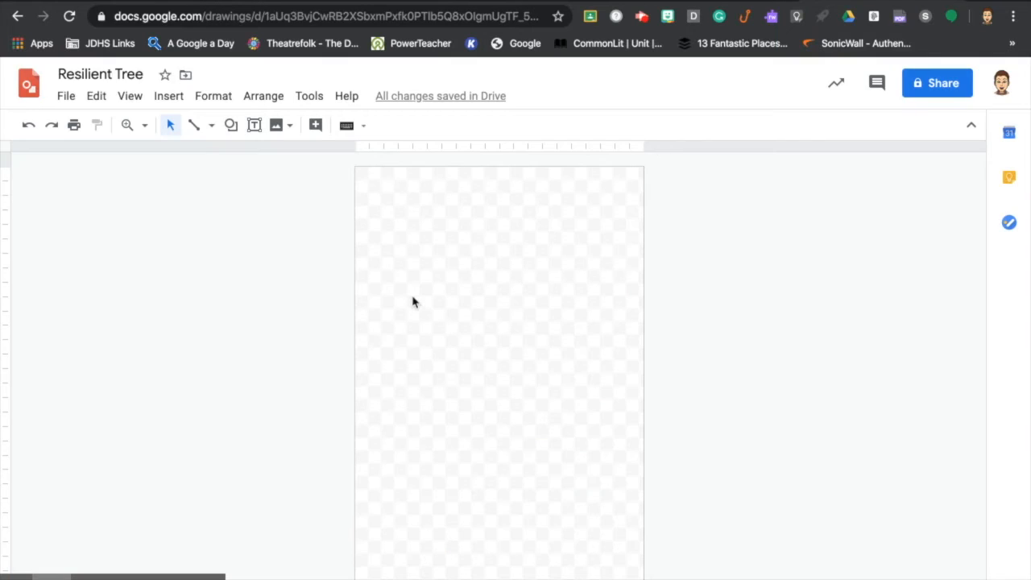
left_click(170, 97)
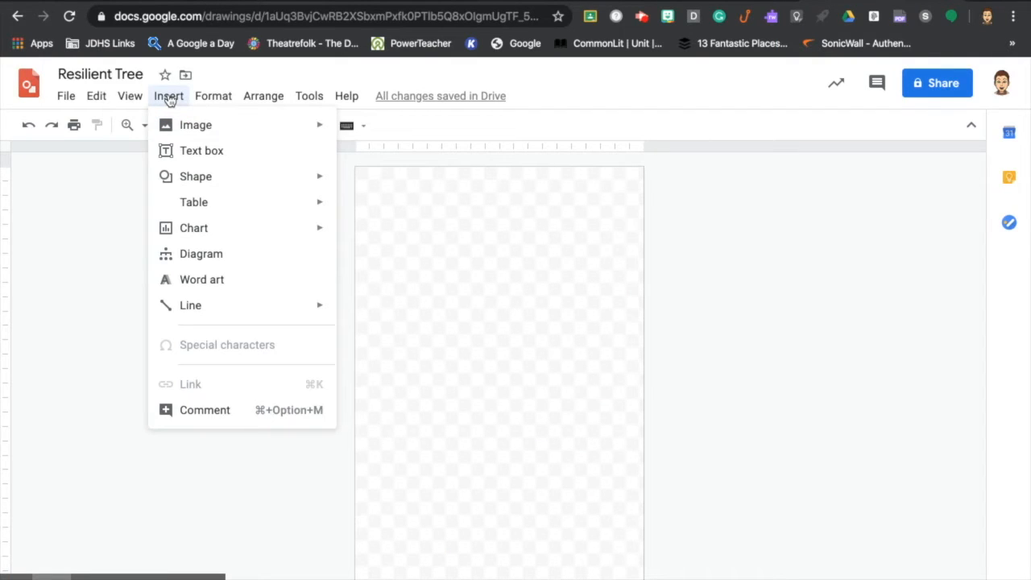
mouse_move(182, 127)
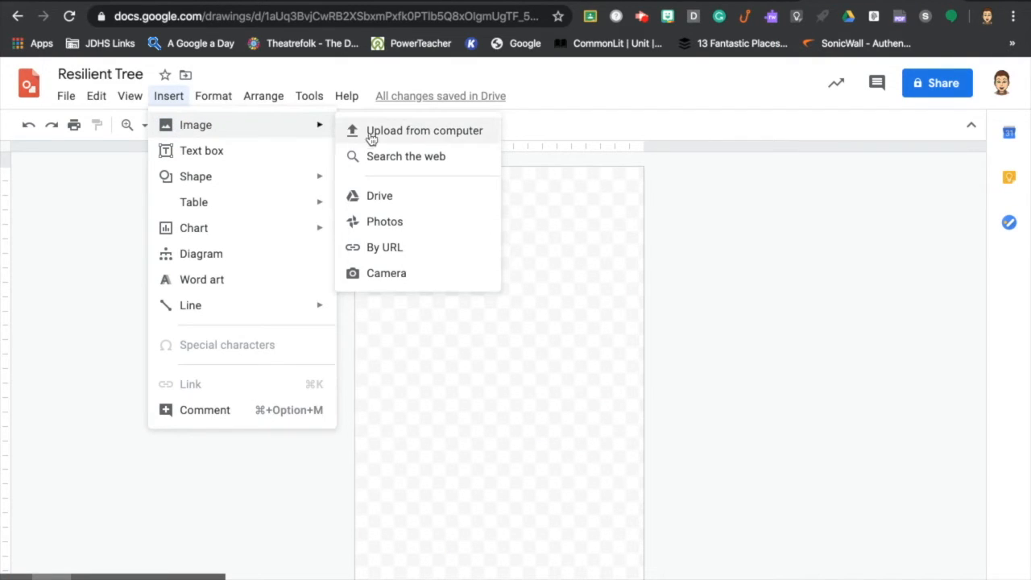
left_click(380, 250)
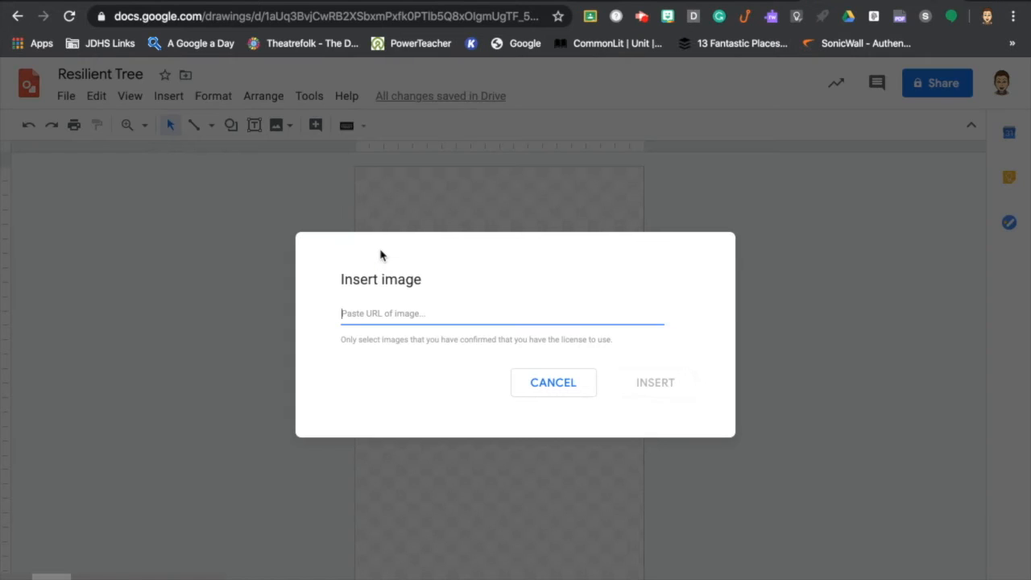
key("ctrl+v")
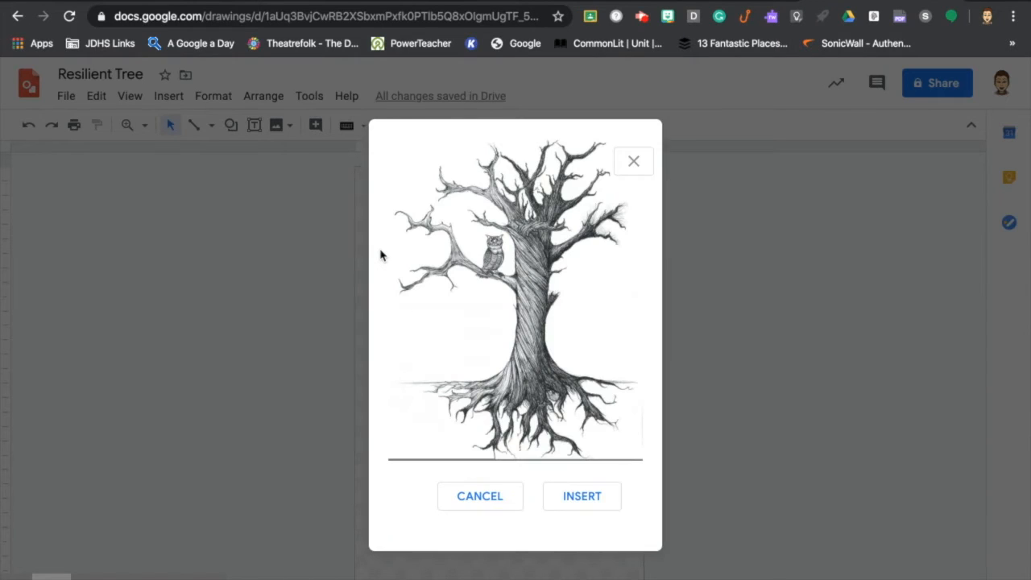
left_click(561, 498)
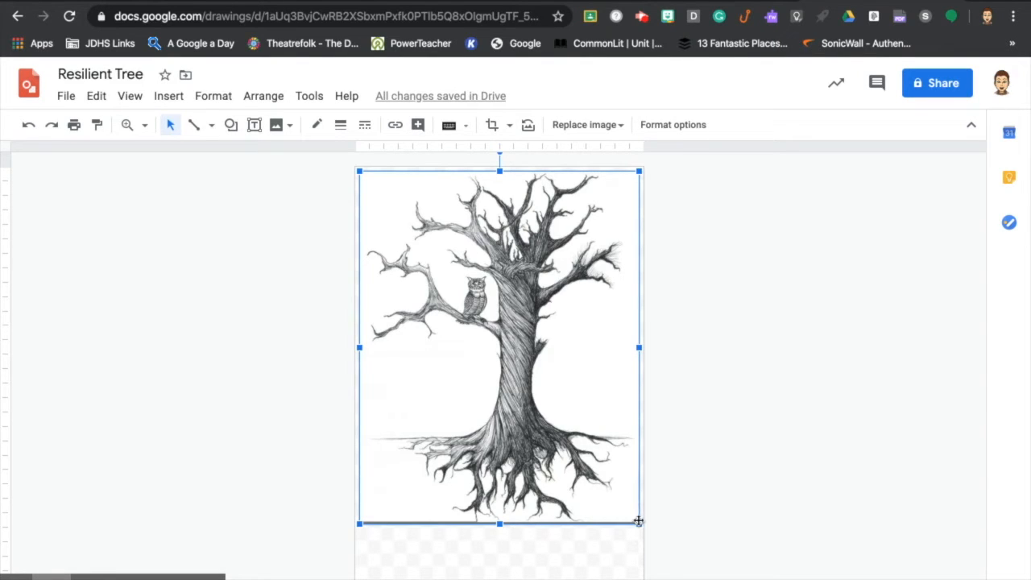
Stretch the tree picture in all four directions so that it fills the whole page, and deselect it.
left_click_drag(500, 526, 502, 579)
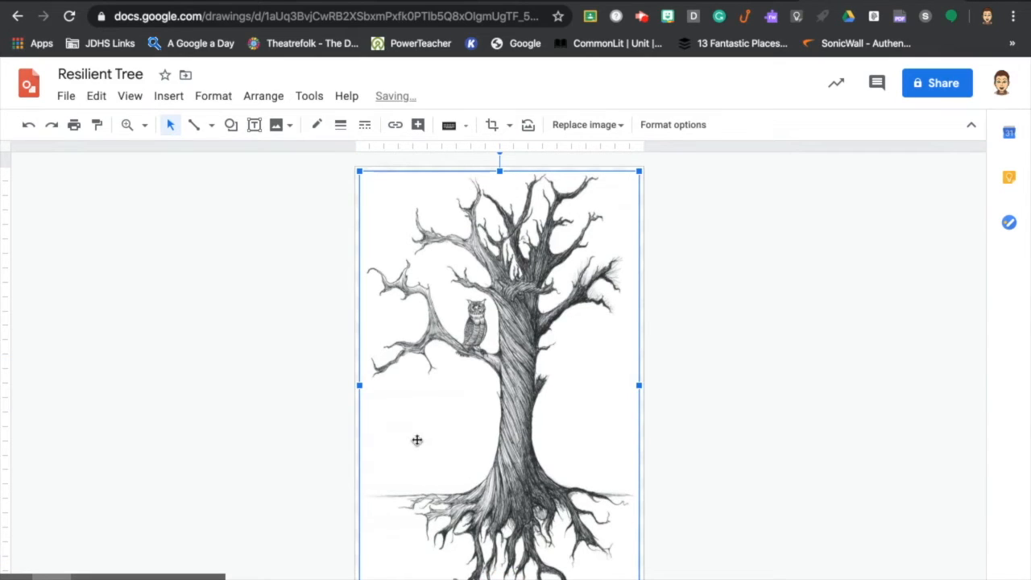
left_click_drag(360, 385, 354, 385)
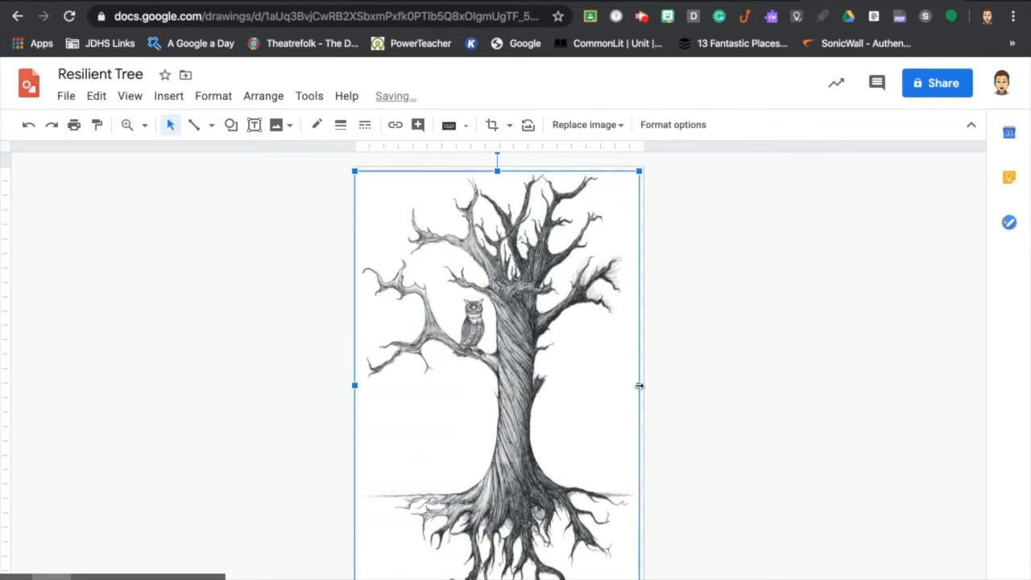
left_click_drag(640, 386, 647, 386)
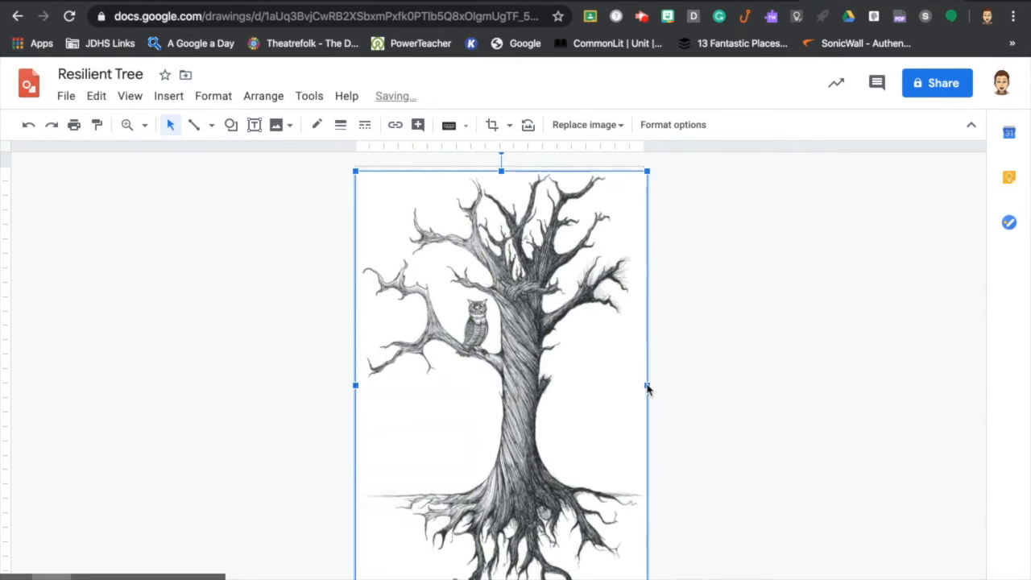
left_click_drag(501, 171, 501, 167)
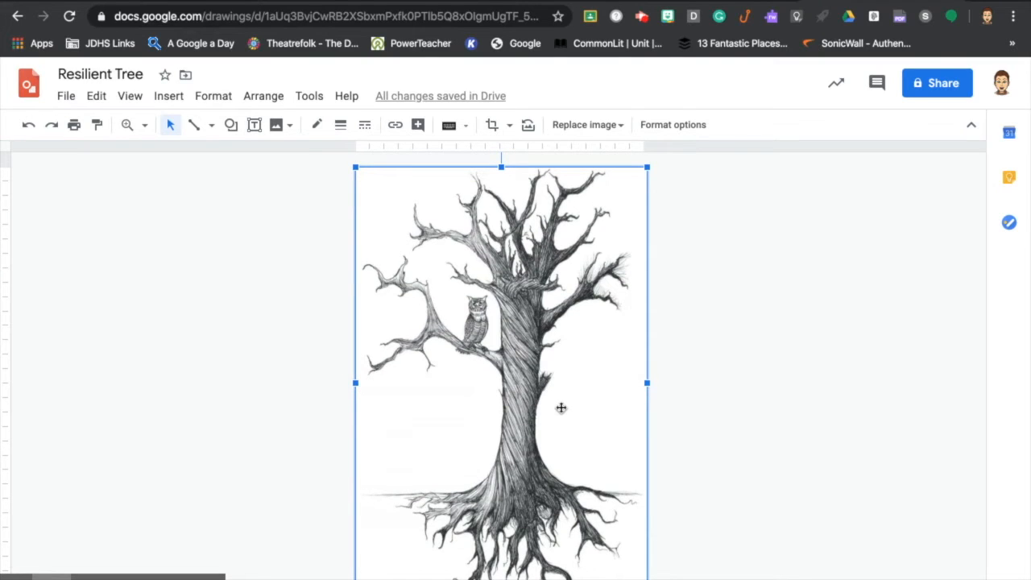
left_click(676, 450)
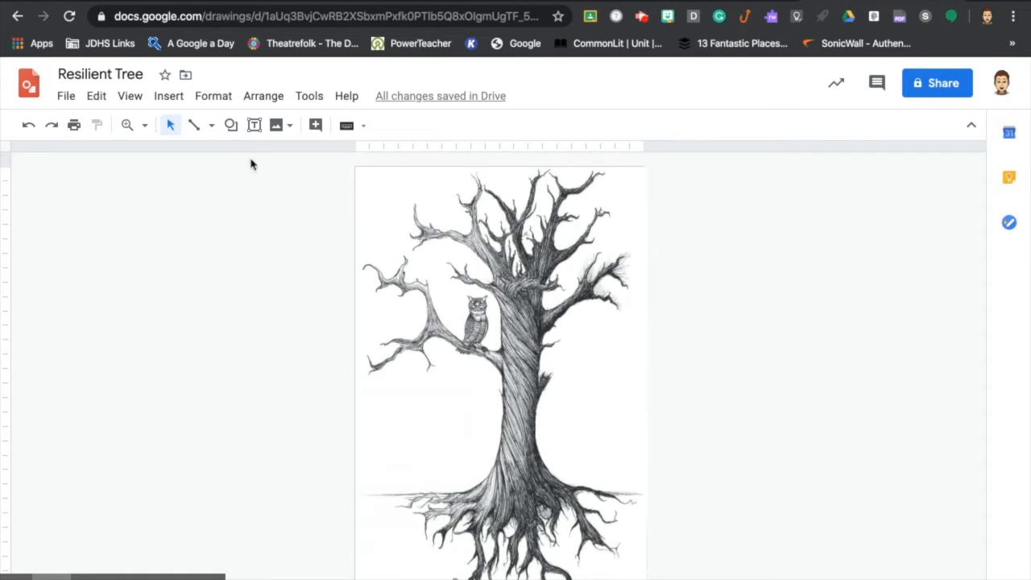
Add a text box beside the trunk below the owl's branch and enter "Technology" in it.
left_click(254, 127)
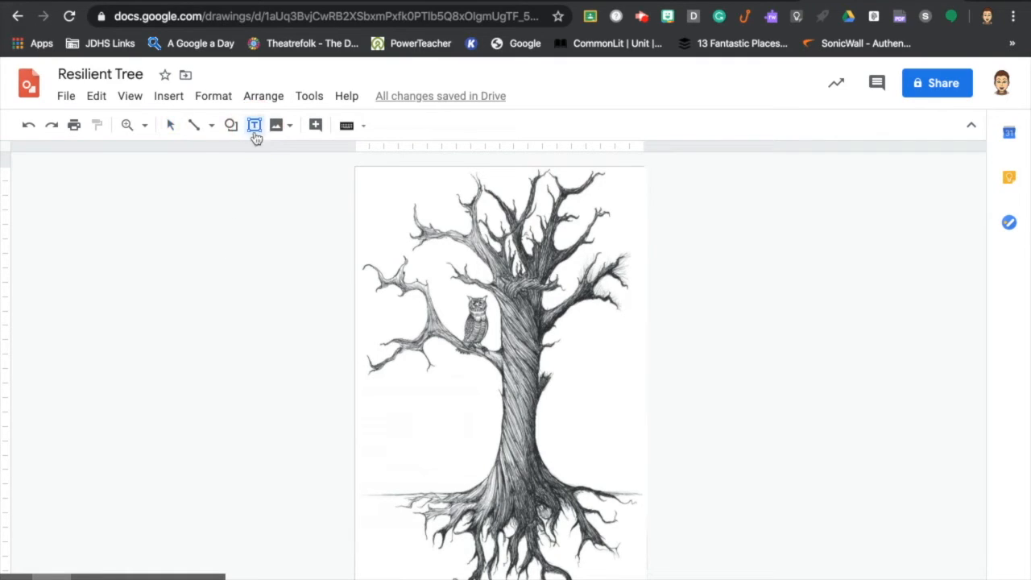
left_click_drag(392, 398, 486, 441)
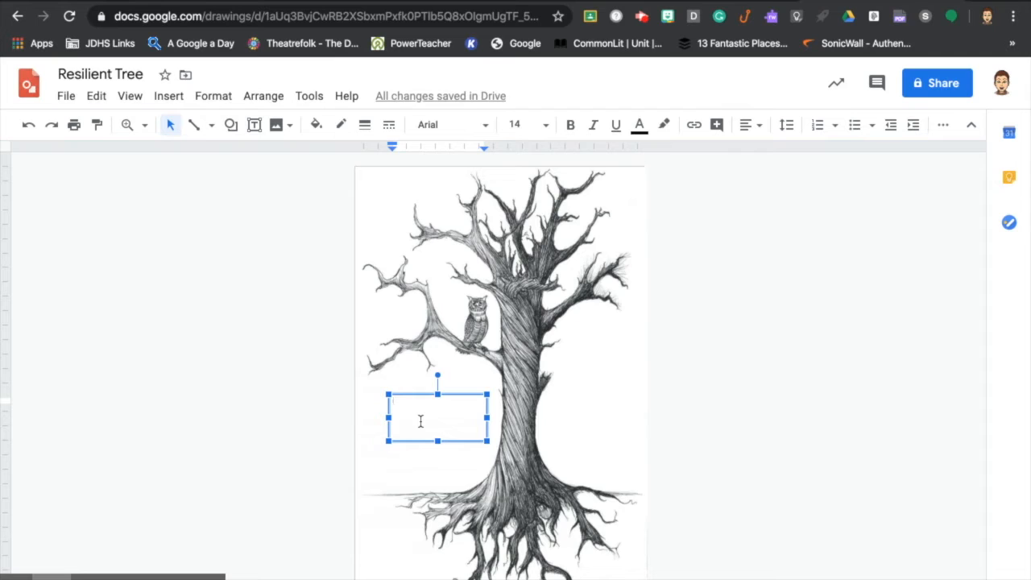
type("1")
type("echnology")
Reduce the height and width of the "Technology" text box so it fits closely around the word.
left_click_drag(437, 441, 439, 411)
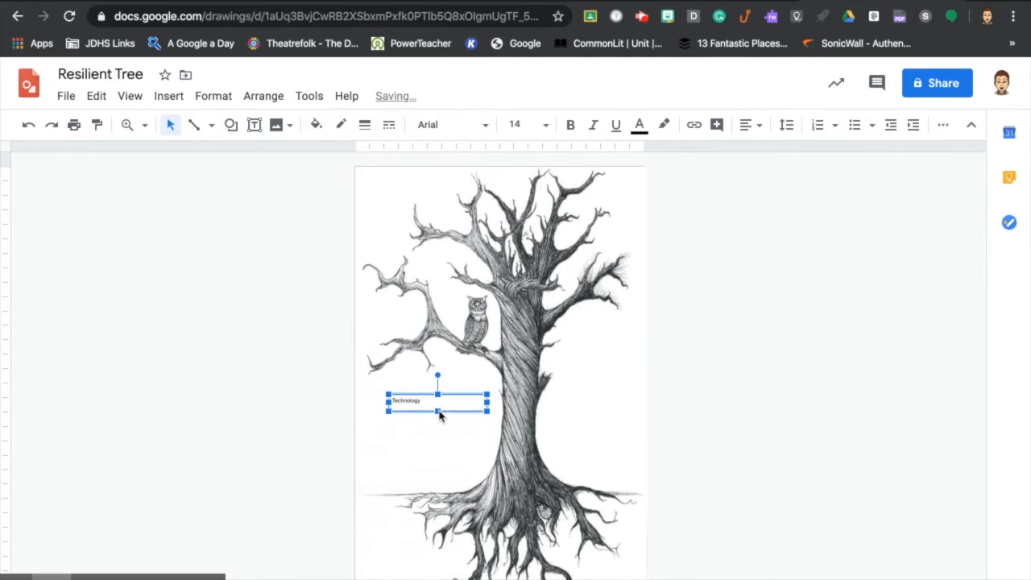
left_click(480, 403)
left_click_drag(461, 403, 444, 402)
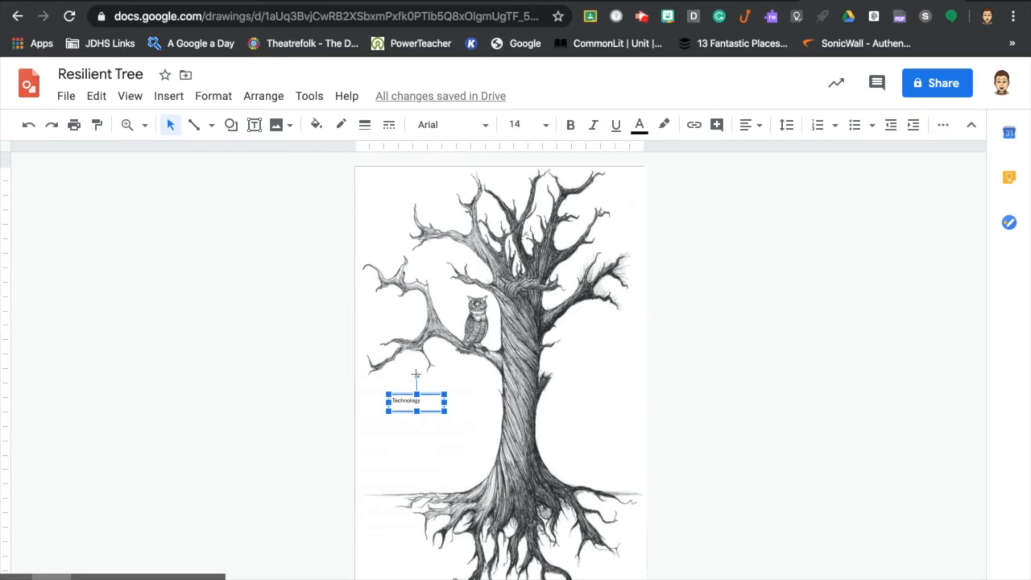
Rotate the "Technology" text box to slant upward and place it along a root on the tree's left side.
left_click_drag(417, 375, 385, 377)
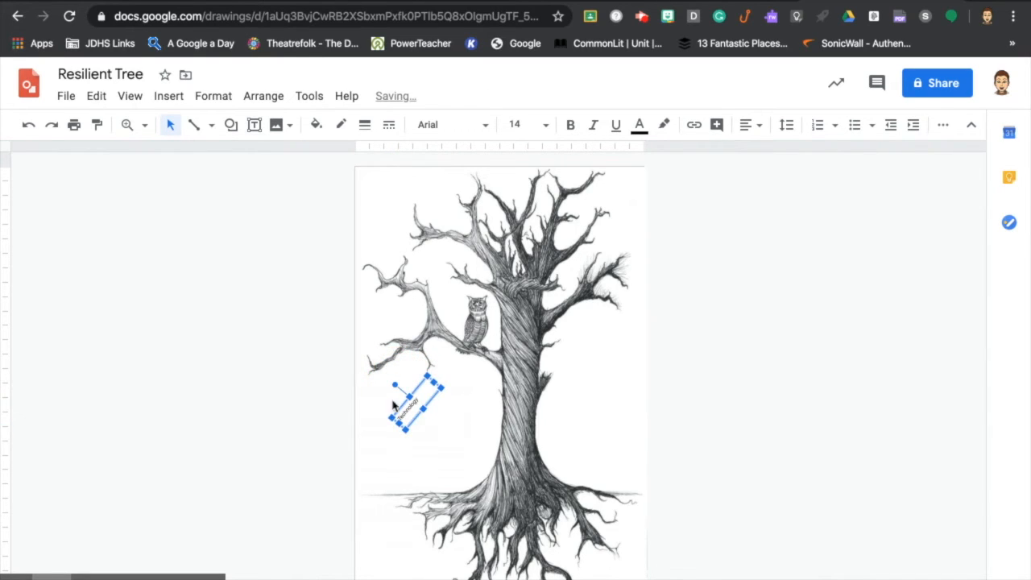
left_click_drag(421, 400, 465, 546)
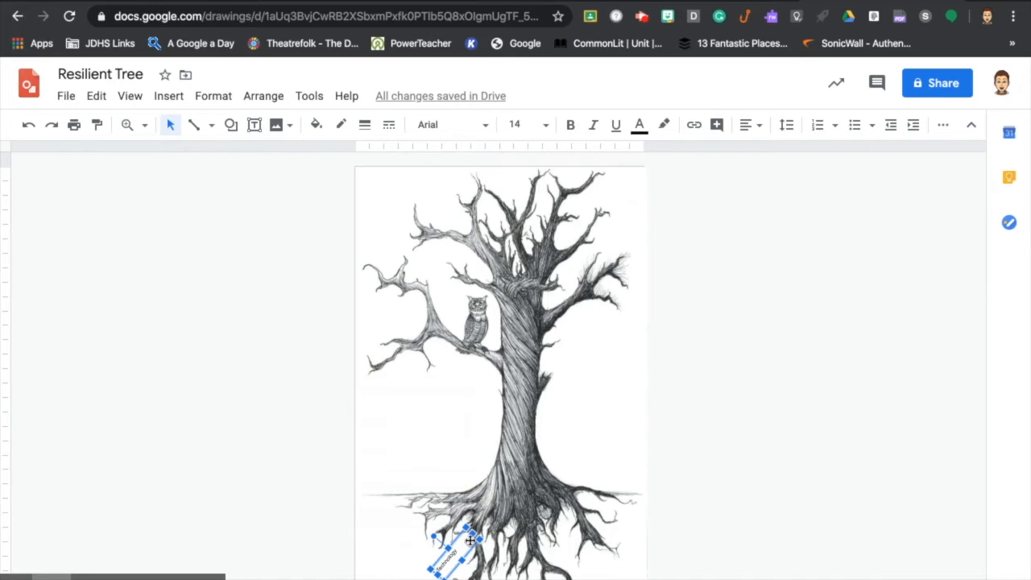
left_click_drag(470, 540, 481, 532)
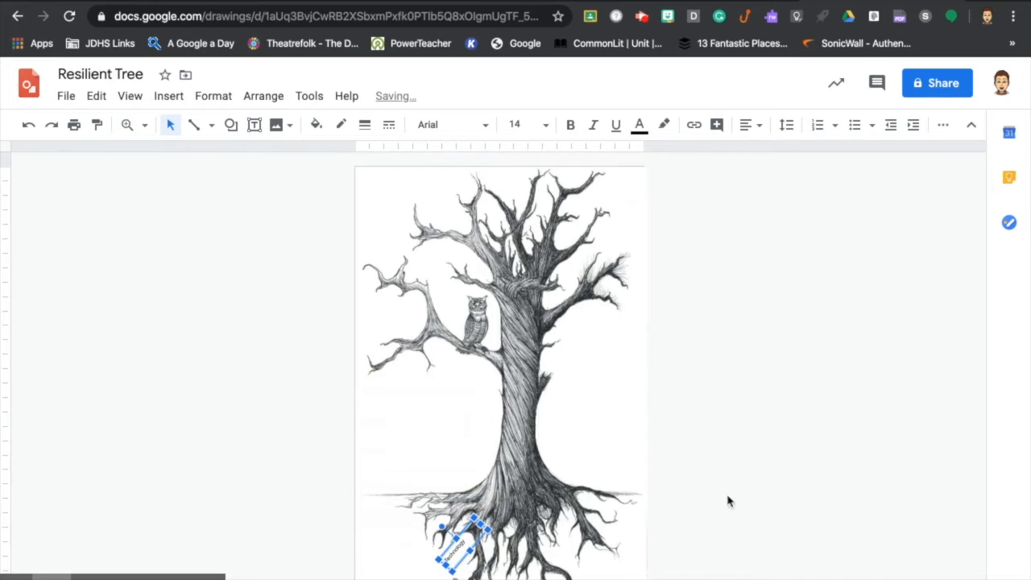
left_click(667, 525)
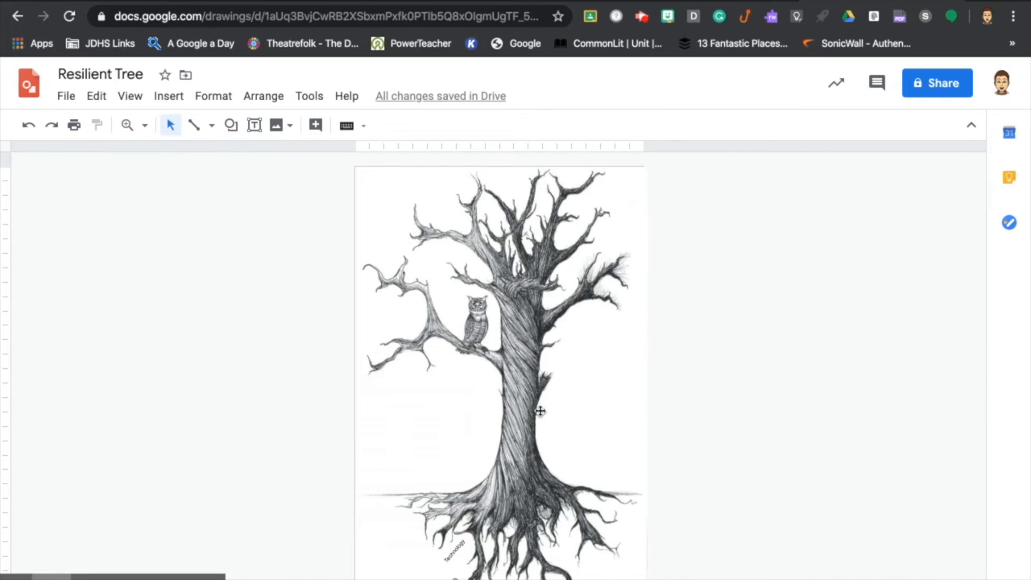
Draw a small teardrop shape as a leaf at the tip of the tree's upper-left branch.
left_click(232, 128)
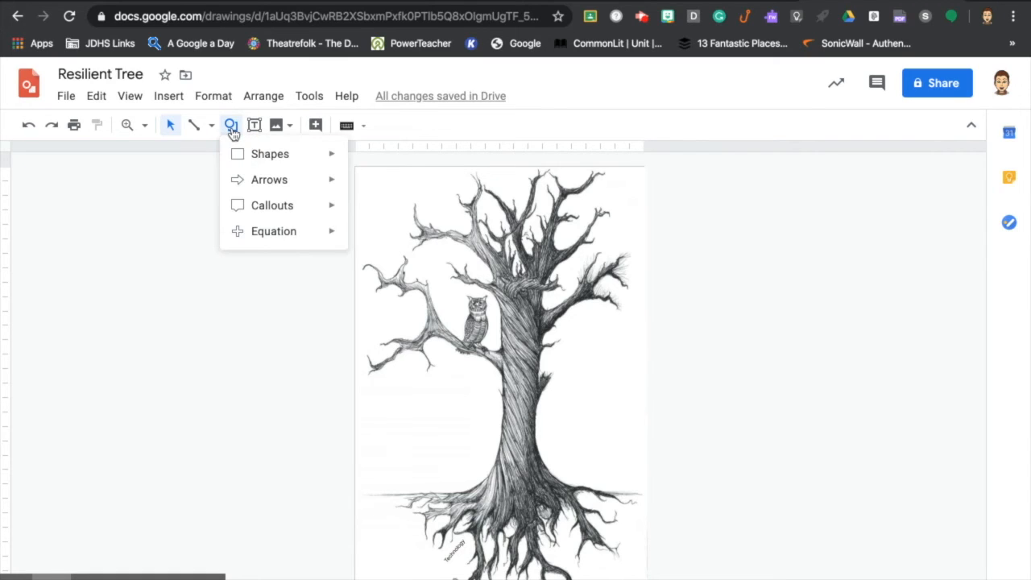
mouse_move(246, 164)
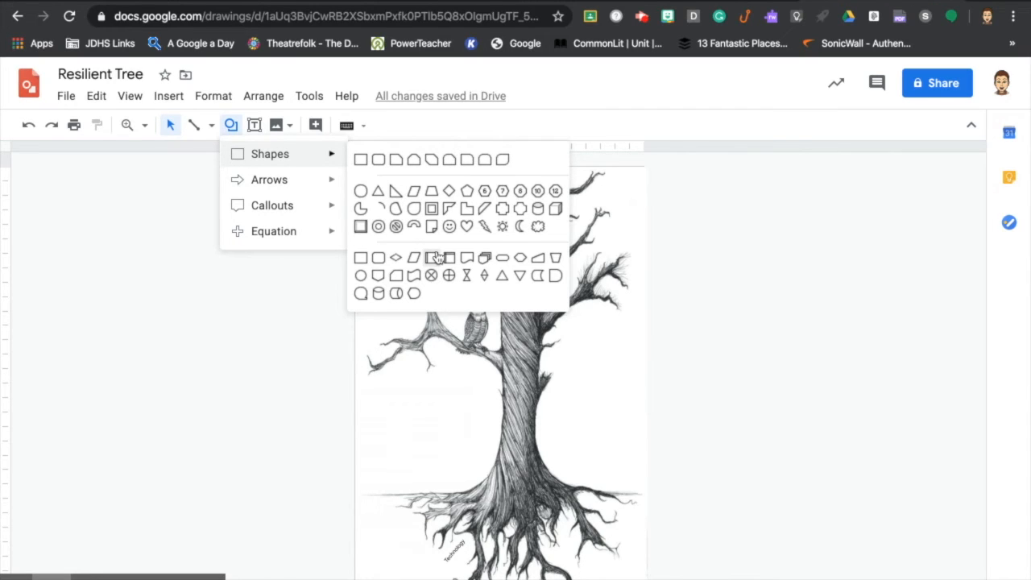
left_click(418, 210)
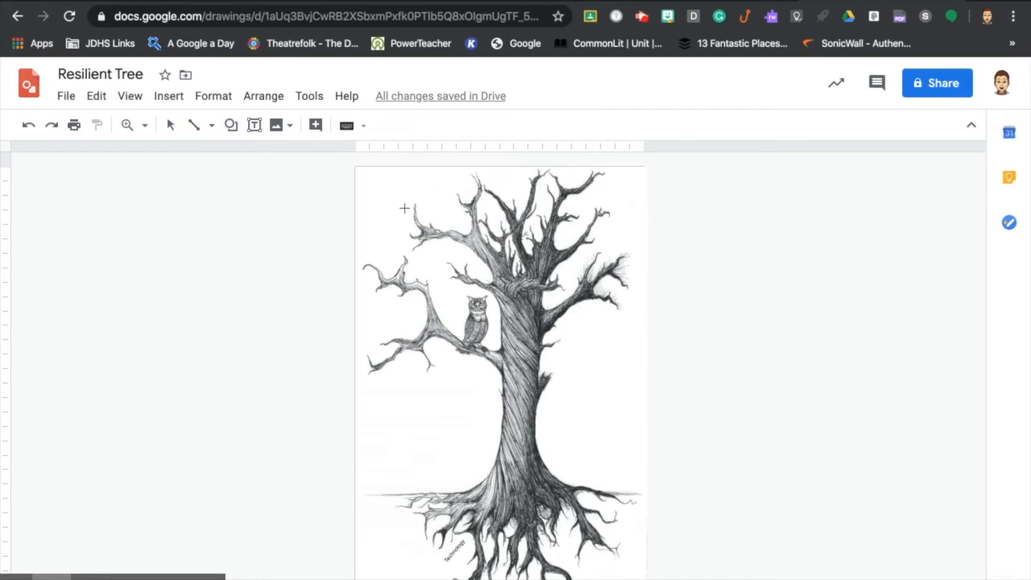
left_click(413, 210)
mouse_move(414, 210)
left_mouse_down()
mouse_move(448, 223)
mouse_move(464, 245)
mouse_move(399, 216)
left_mouse_up()
left_click(447, 212)
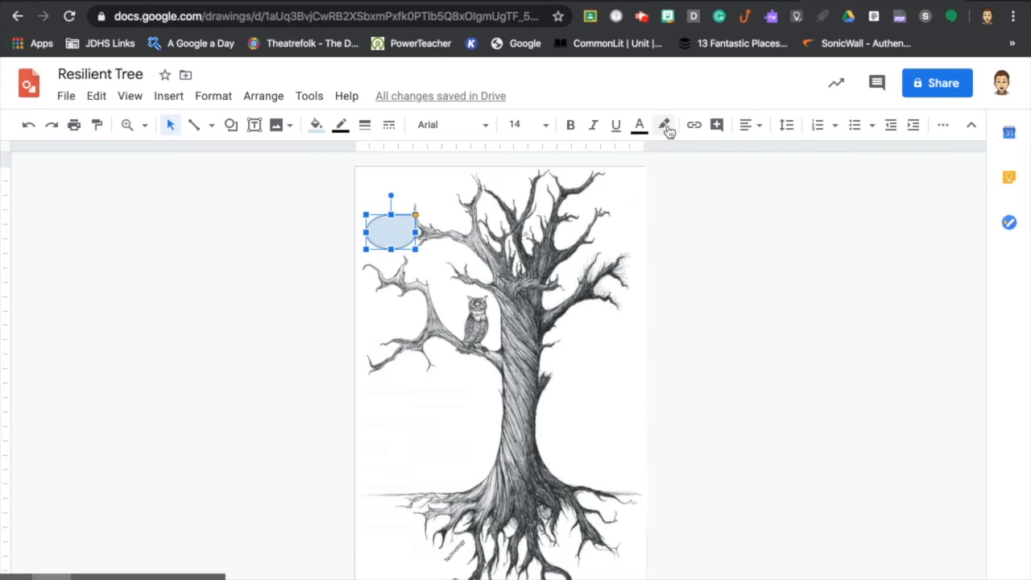
Try a transparent fill on the teardrop leaf, set its fill to a muted teal instead, and deselect it.
left_click(316, 125)
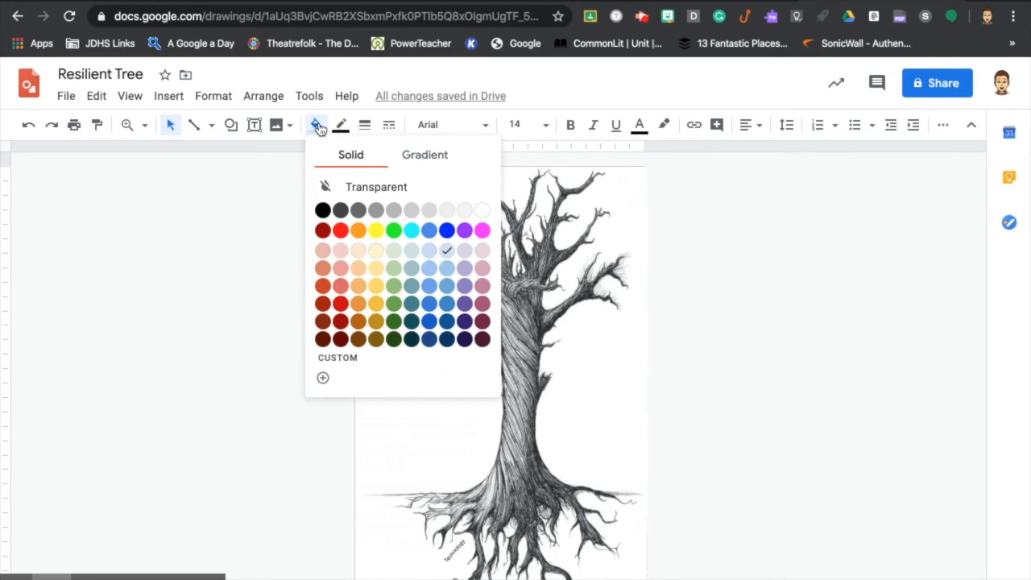
left_click(357, 191)
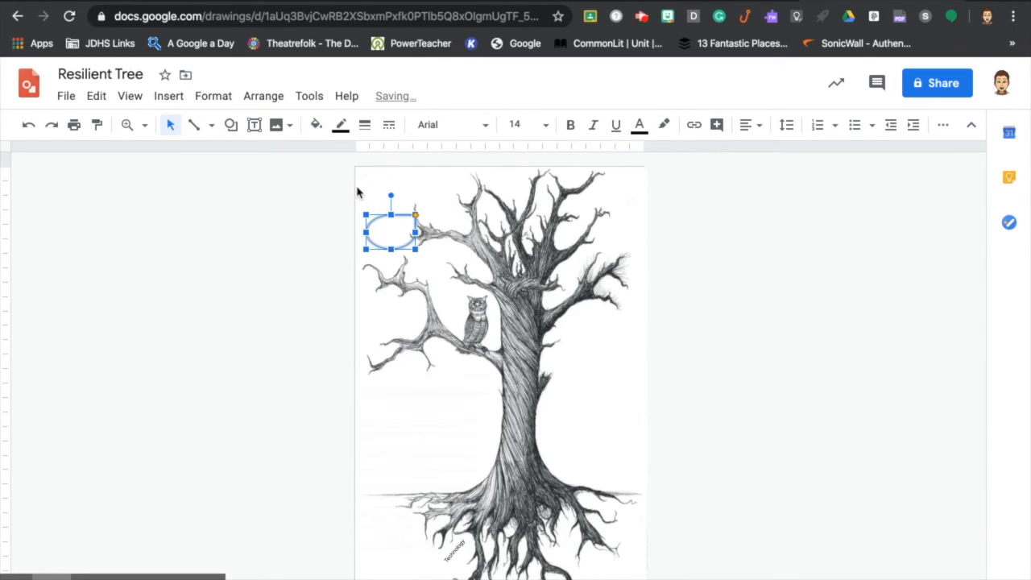
left_click(317, 125)
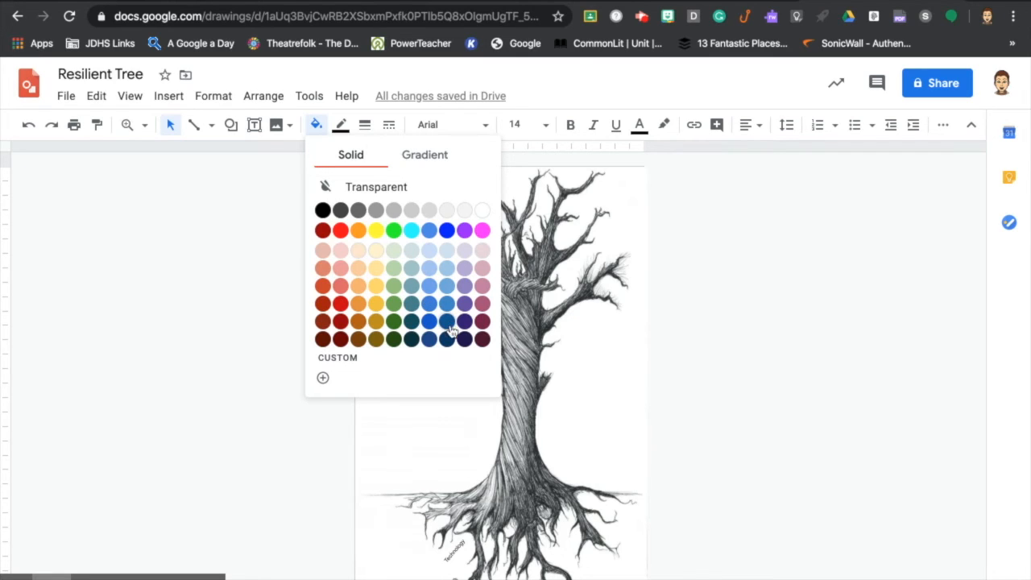
left_click(411, 287)
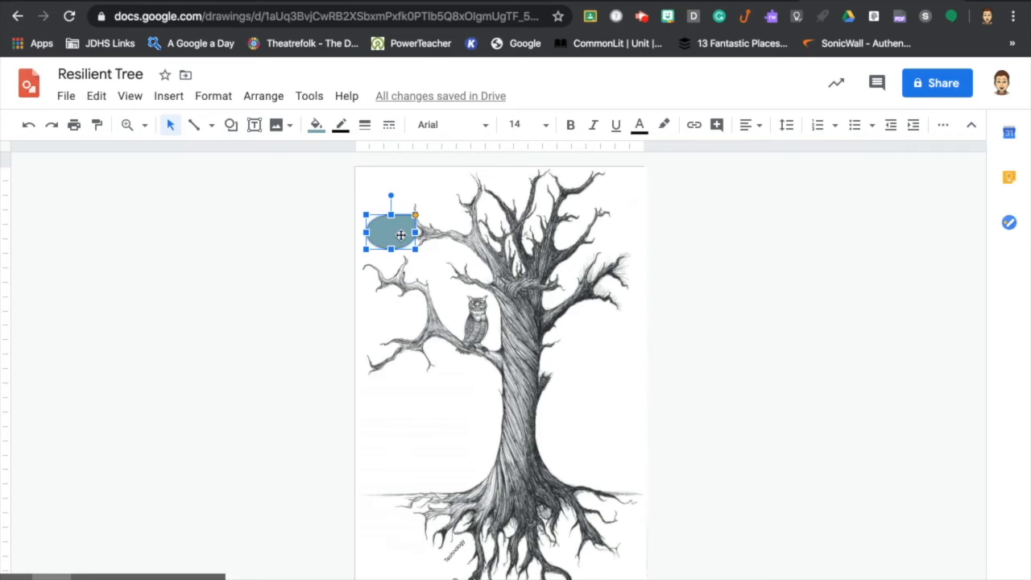
left_click(325, 262)
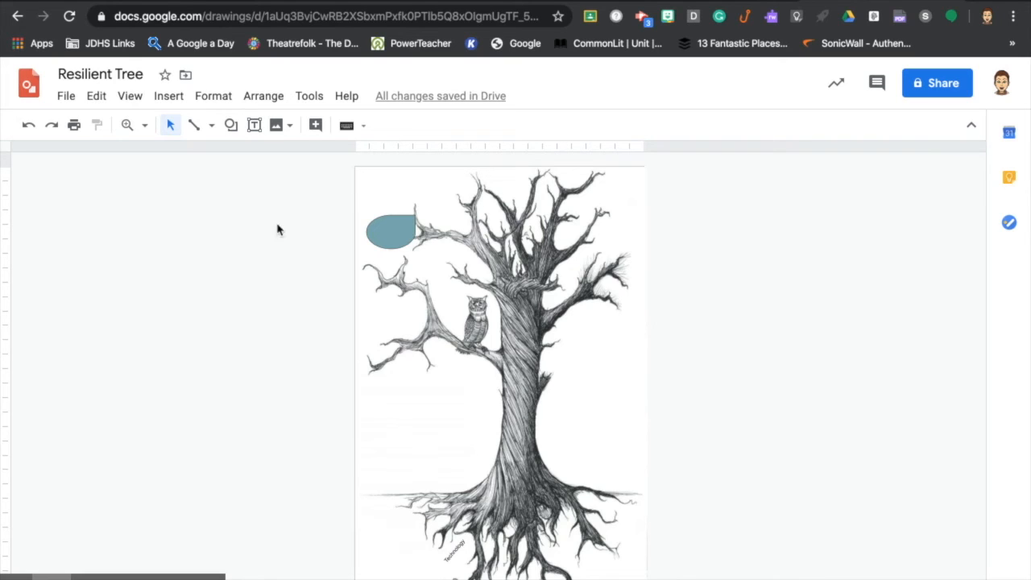
Add a text box over the teal leaf and enter "Practice at places I feel safer" in it.
left_click(254, 125)
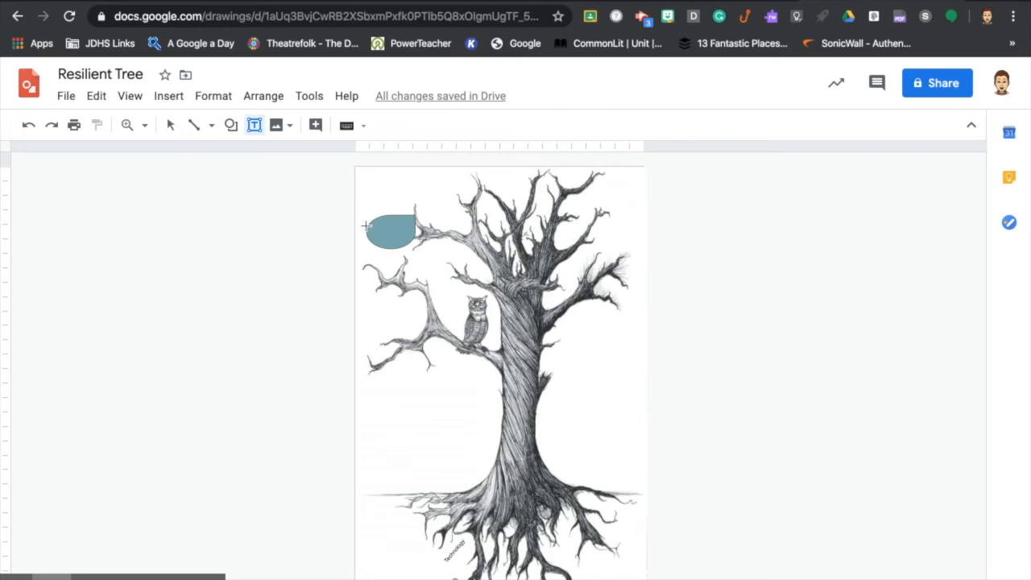
left_click_drag(366, 219, 413, 245)
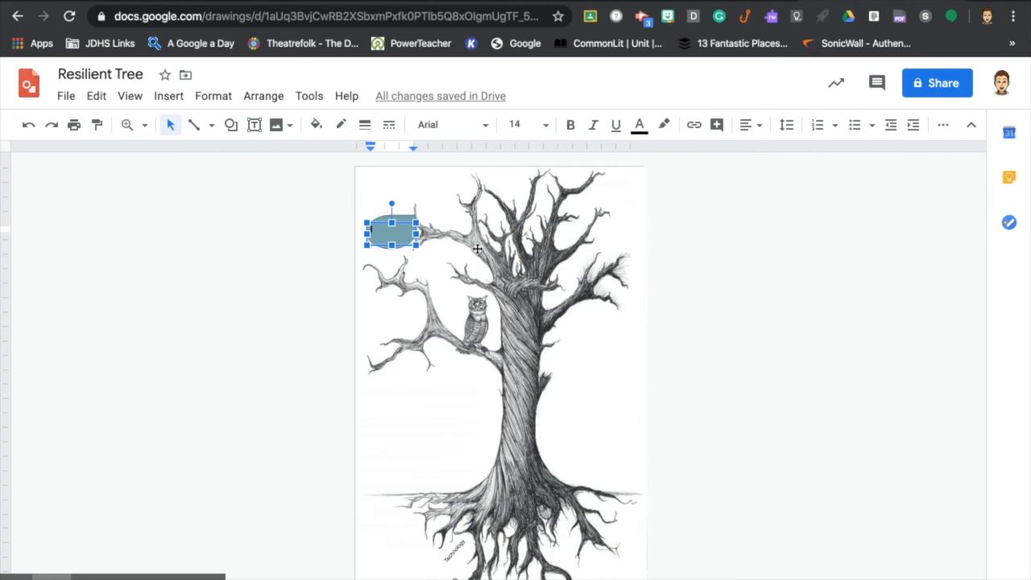
type("Practice at places I")
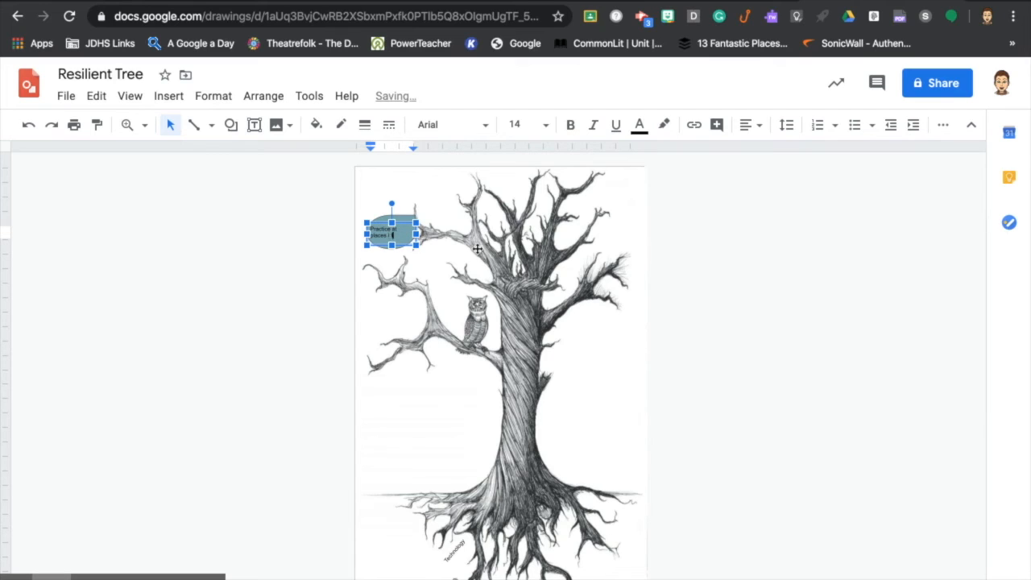
type(" feel safer")
Extend the leaf's text box upward, tilt it slightly counterclockwise, and shift it toward the branch so the text sits inside the leaf.
left_click(390, 225)
left_click_drag(390, 225, 391, 219)
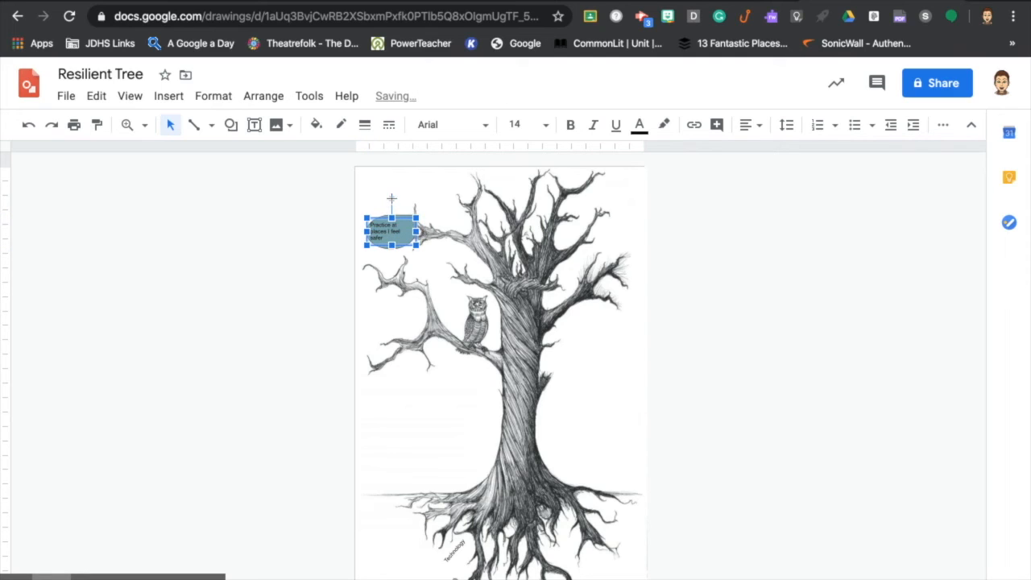
left_click_drag(392, 198, 384, 199)
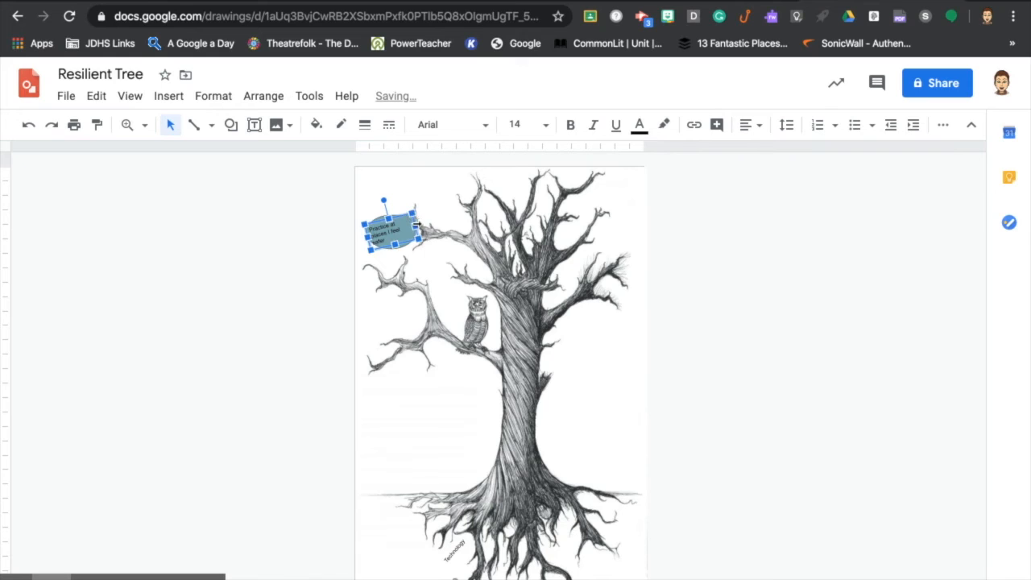
left_click_drag(418, 225, 428, 232)
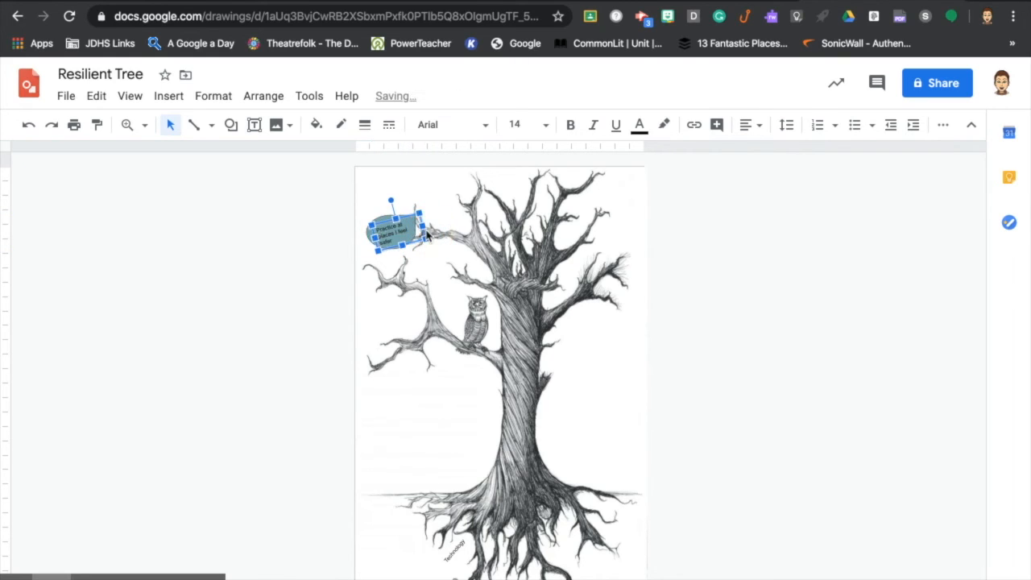
left_click(312, 247)
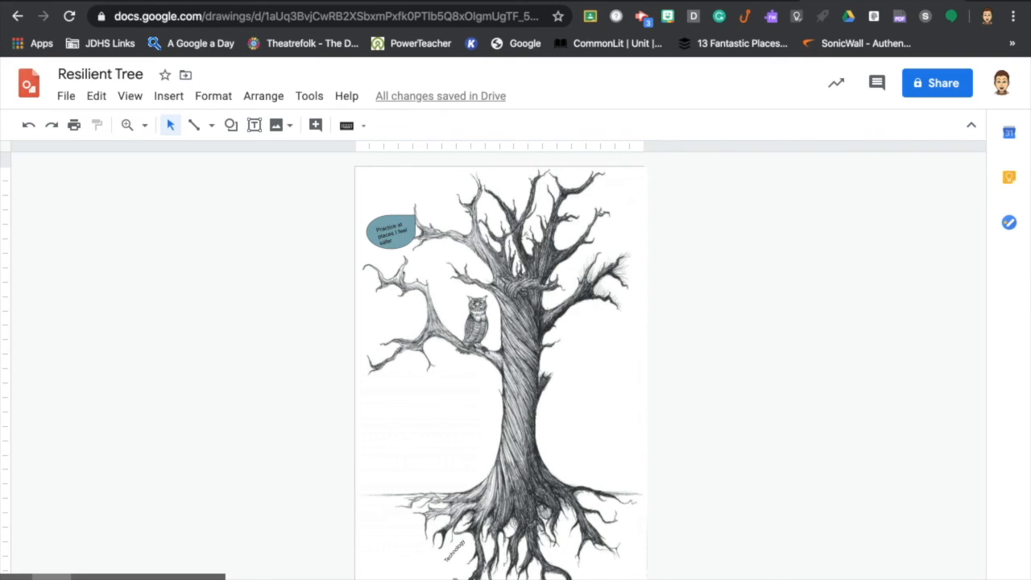
Widen the drawing page and stretch the tree picture sideways to fill the added width.
left_click_drag(642, 576, 696, 575)
left_click(566, 449)
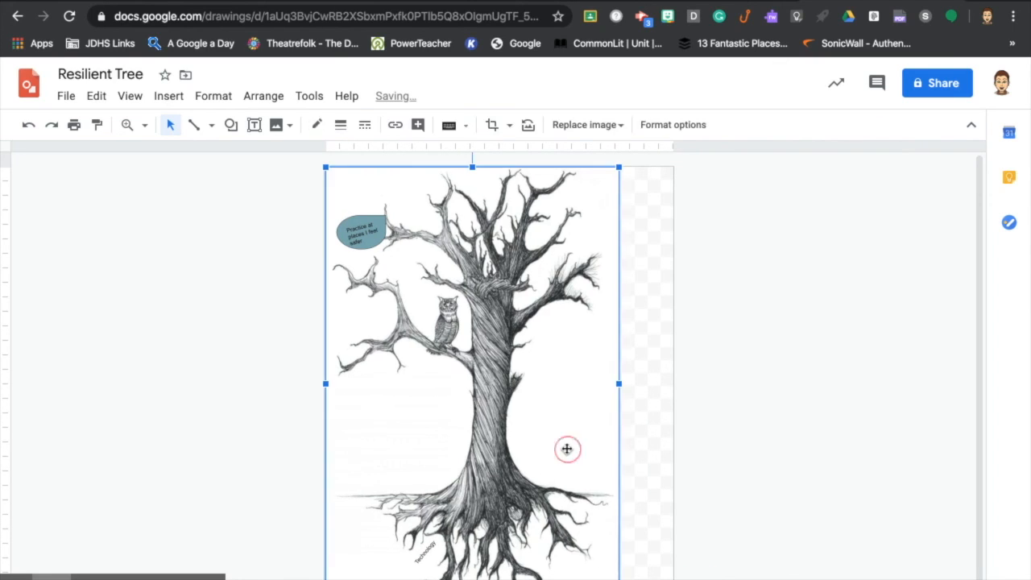
left_click_drag(620, 381, 674, 386)
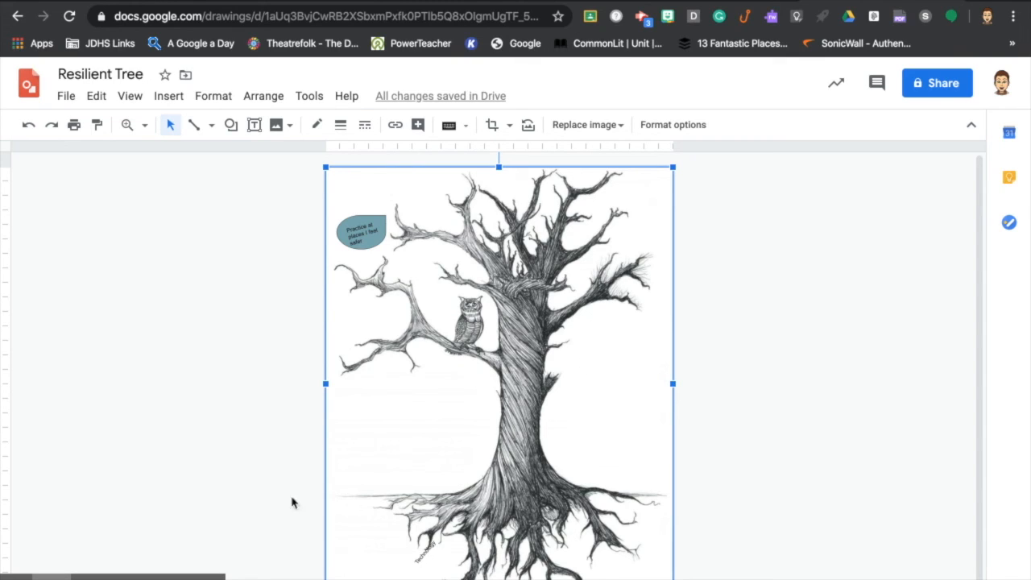
left_click(774, 343)
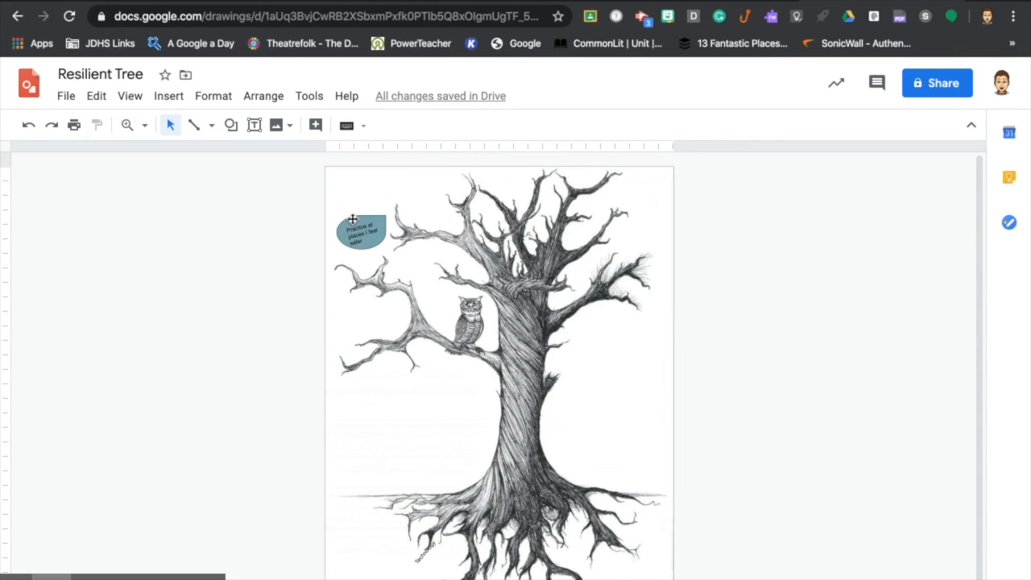
Move the teal leaf and its text box toward the tip of the widened tree's upper-left branch.
left_click_drag(353, 219, 361, 217)
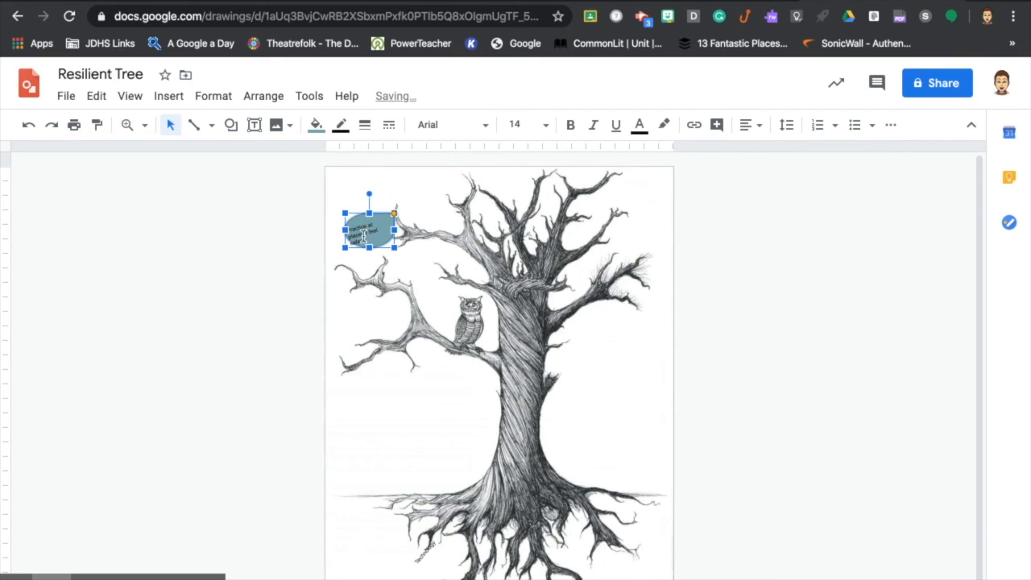
left_click(355, 233)
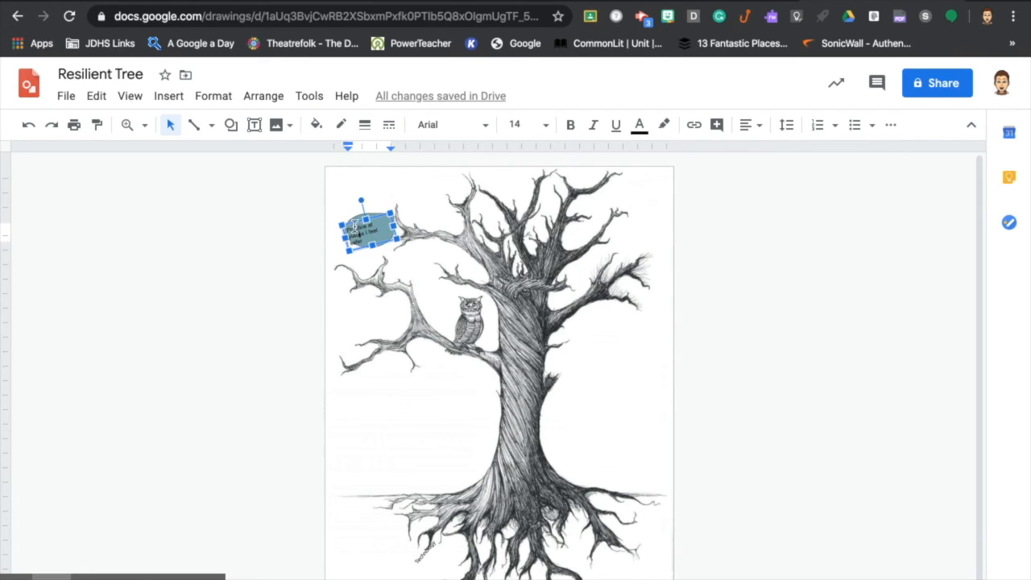
left_click(354, 226)
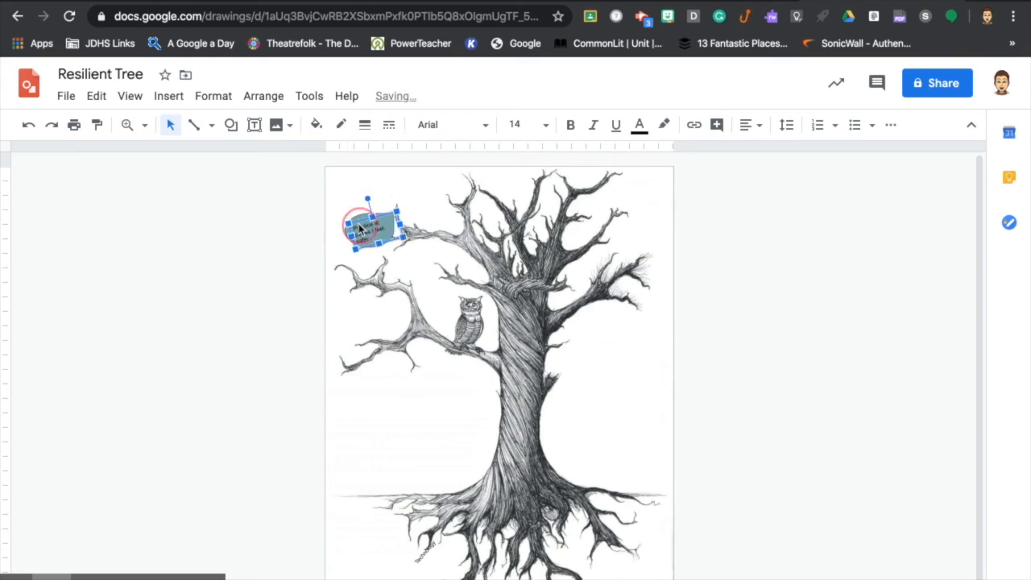
left_click(771, 362)
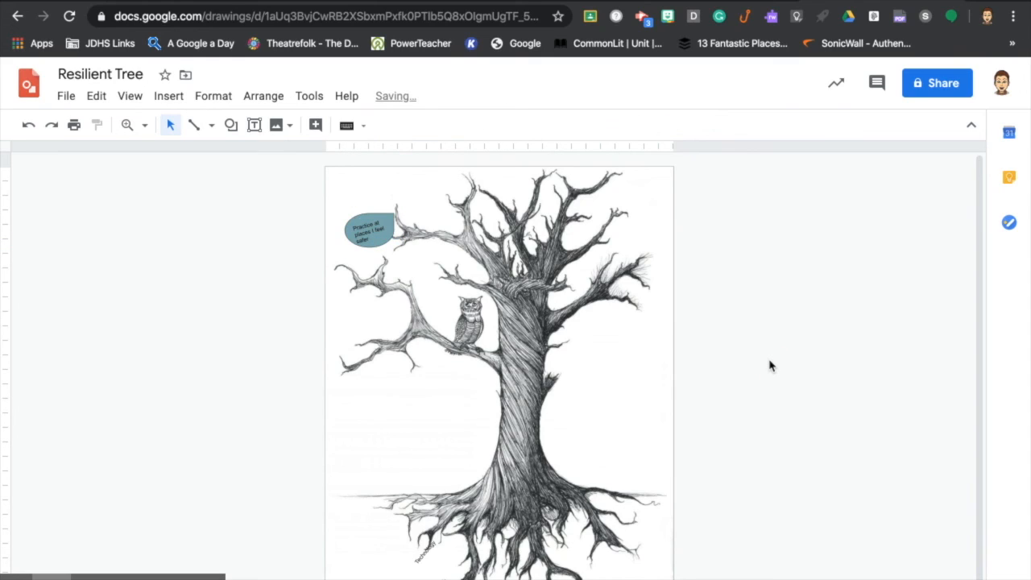